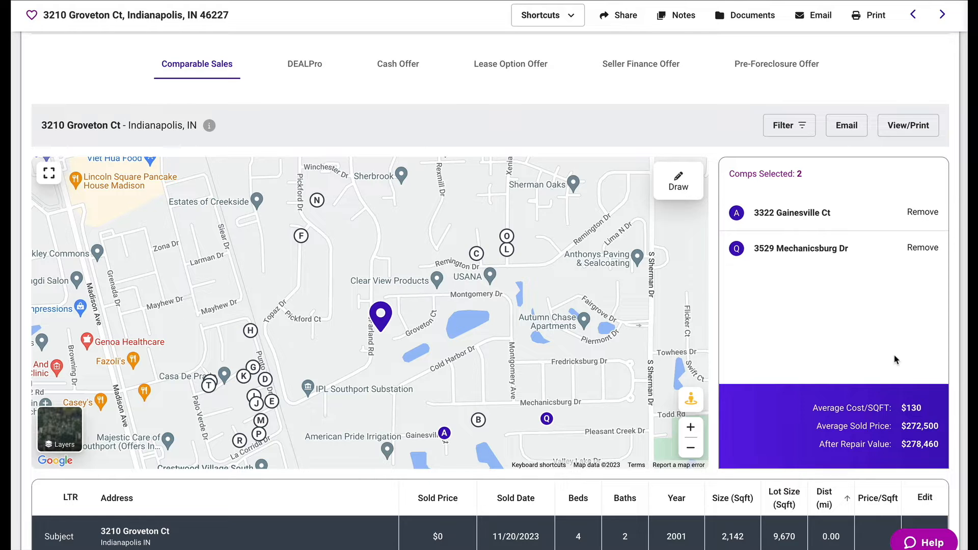
Scroll through the comparable sales map, selected comps and the list of comparable properties.
{"action": "scroll", "coordinate": [897, 360], "scroll_direction": "down", "scroll_amount": 5}
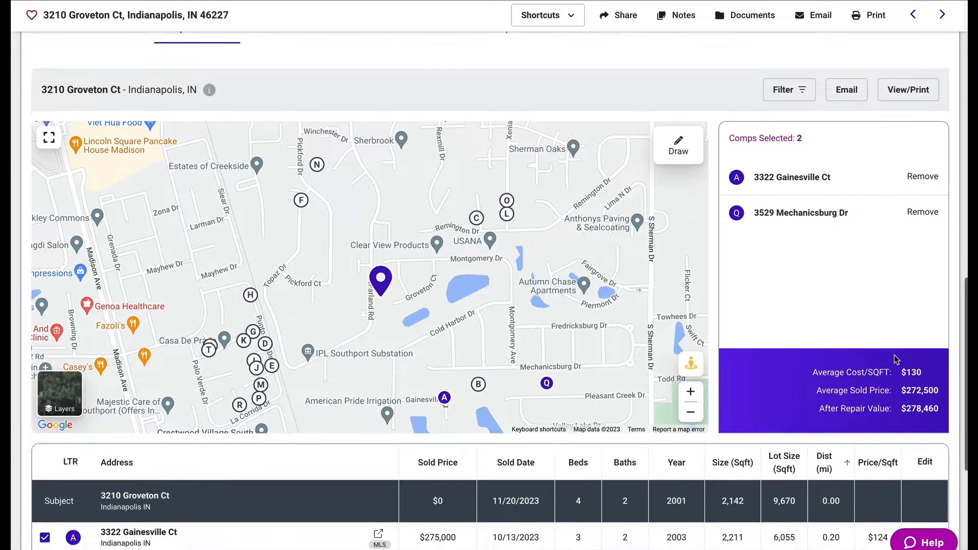
{"action": "scroll", "coordinate": [897, 359], "scroll_direction": "up", "scroll_amount": 1}
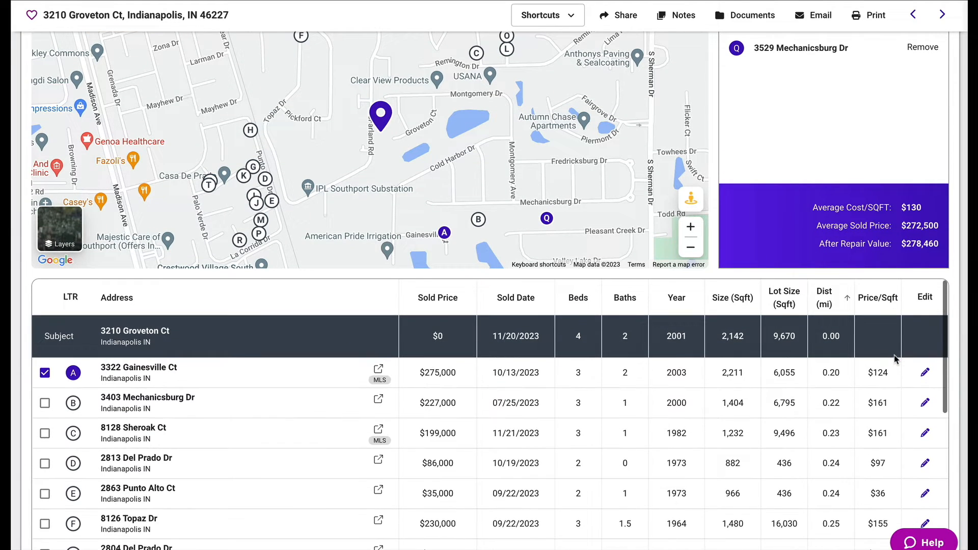
{"action": "scroll", "coordinate": [889, 266], "scroll_direction": "down", "scroll_amount": 1}
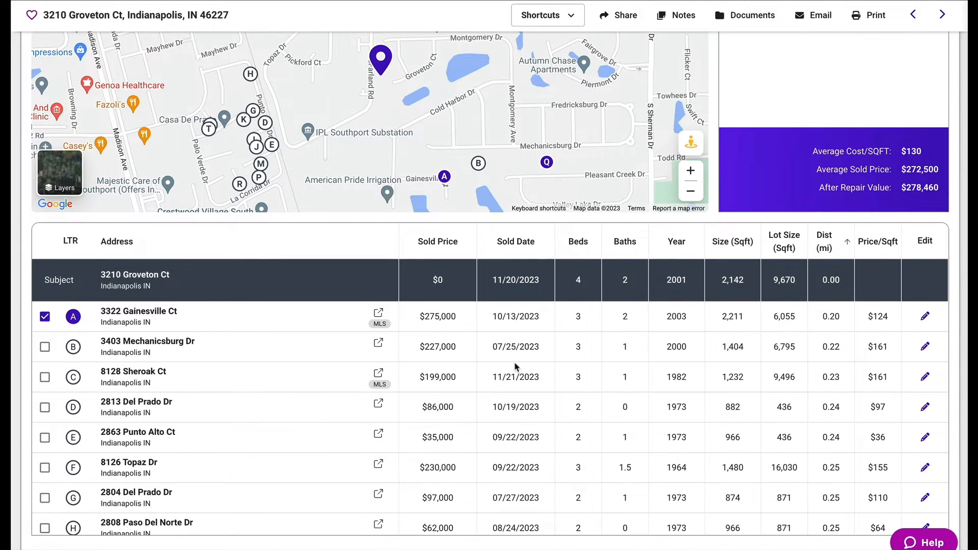
{"action": "scroll", "coordinate": [852, 362], "scroll_direction": "up", "scroll_amount": 5}
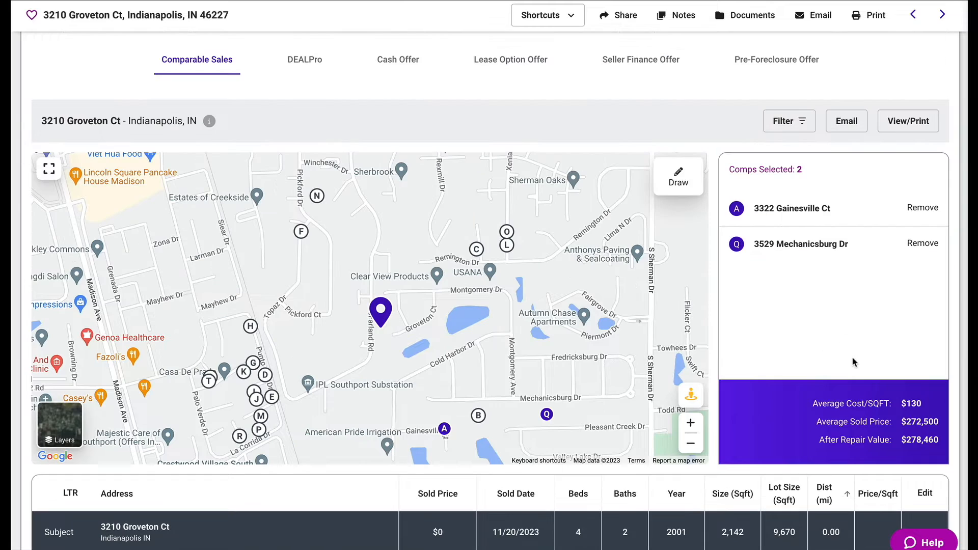
Open the comps filter and narrow the property types to Single Family only.
{"action": "left_click", "coordinate": [792, 123]}
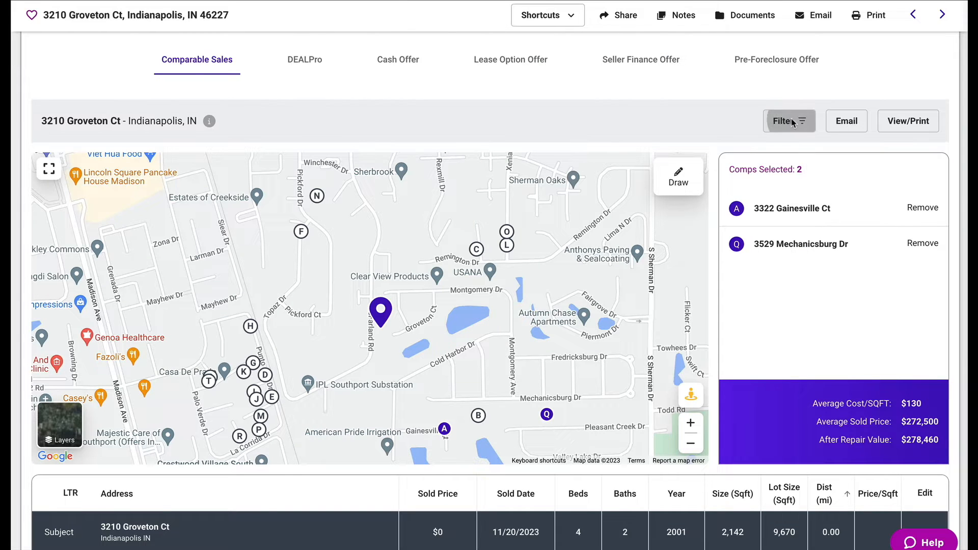
{"action": "left_click", "coordinate": [478, 193]}
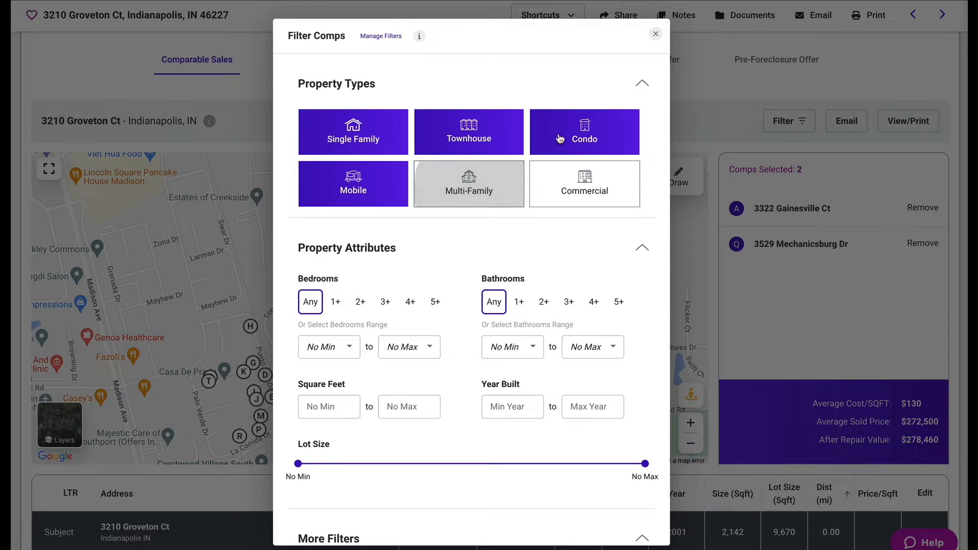
{"action": "left_click", "coordinate": [561, 139]}
{"action": "left_click", "coordinate": [461, 135]}
{"action": "left_click", "coordinate": [370, 200]}
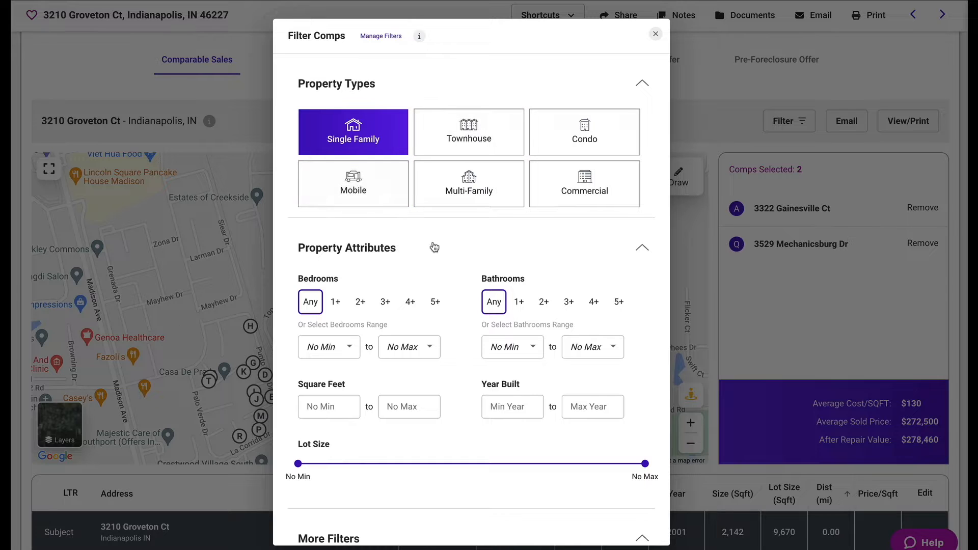
Review the property attribute and more-filters options, then close the filter dialog without applying.
{"action": "scroll", "coordinate": [434, 247], "scroll_direction": "down", "scroll_amount": 1}
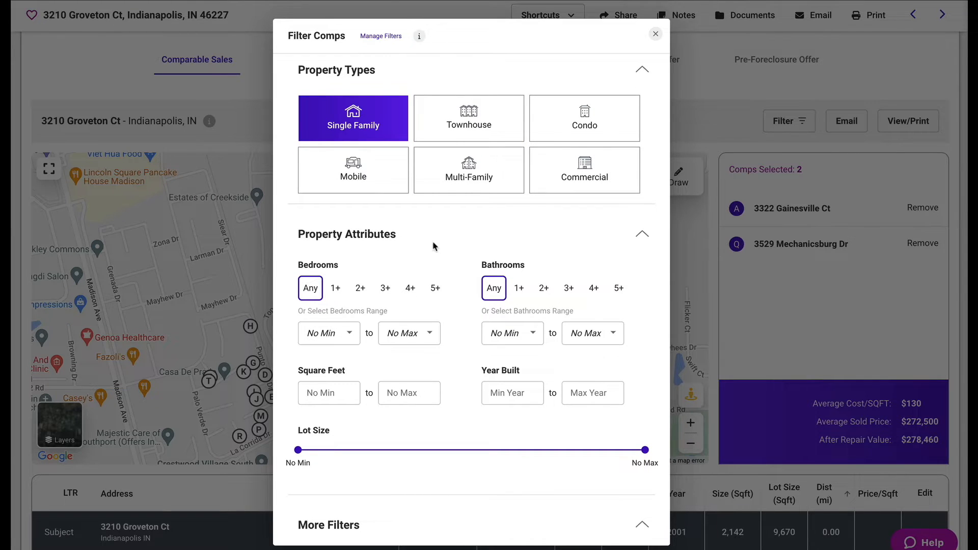
{"action": "scroll", "coordinate": [435, 246], "scroll_direction": "down", "scroll_amount": 3}
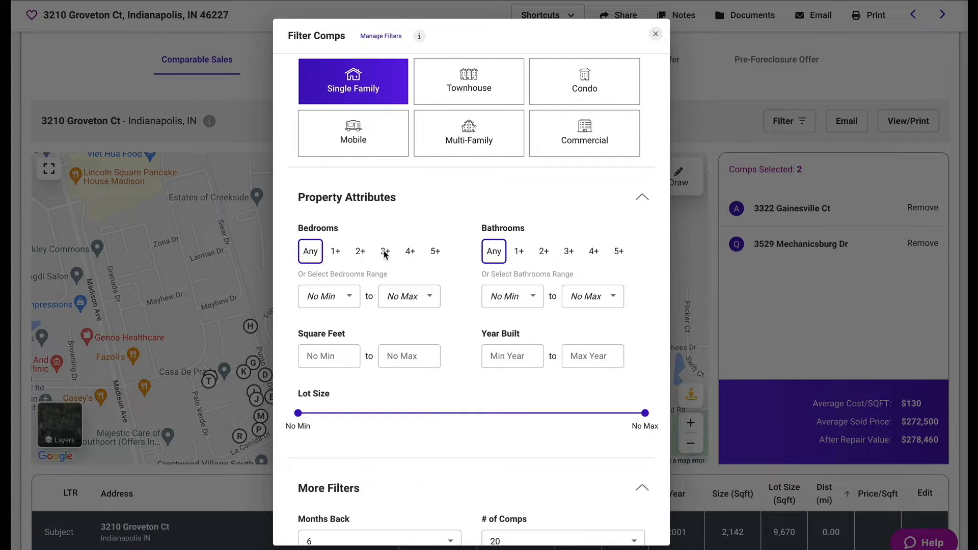
{"action": "scroll", "coordinate": [384, 255], "scroll_direction": "down", "scroll_amount": 3}
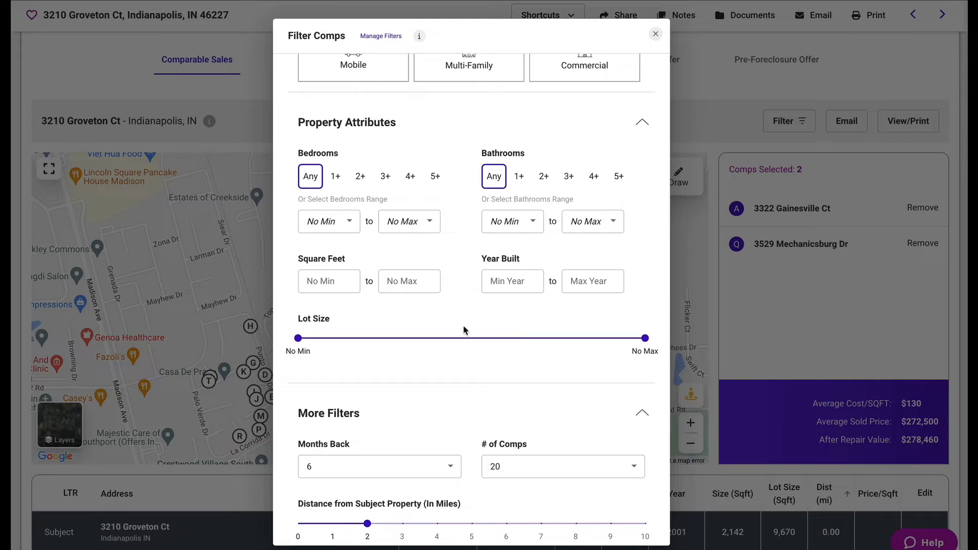
{"action": "scroll", "coordinate": [464, 327], "scroll_direction": "down", "scroll_amount": 5}
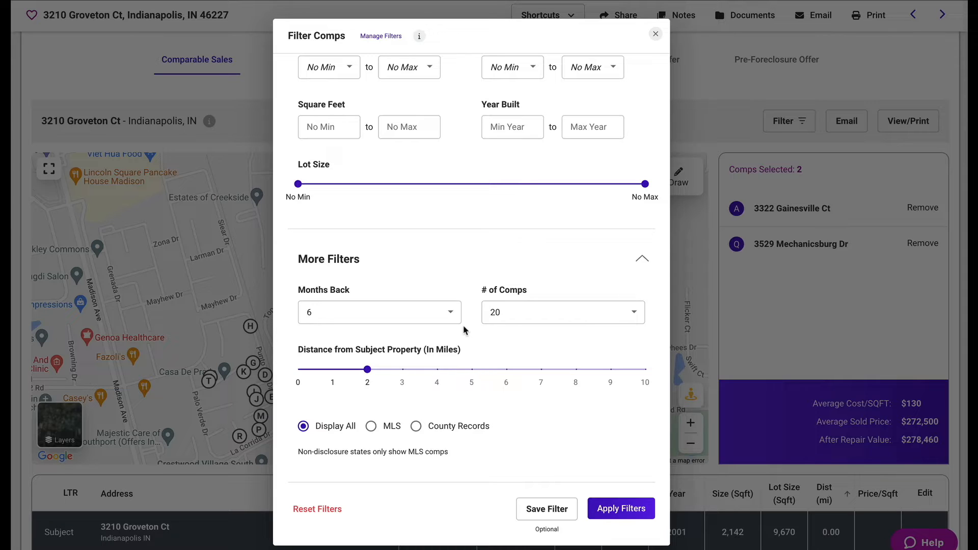
{"action": "left_click", "coordinate": [657, 33]}
Examine the average cost per square foot, average sold price and after repair value of the selected comps.
{"action": "scroll", "coordinate": [732, 350], "scroll_direction": "down", "scroll_amount": 1}
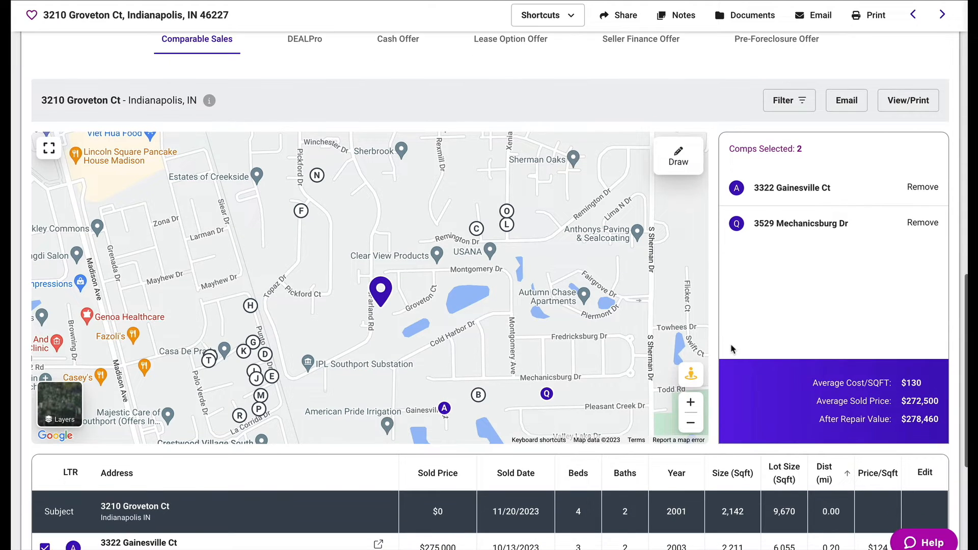
{"action": "scroll", "coordinate": [731, 350], "scroll_direction": "down", "scroll_amount": 3}
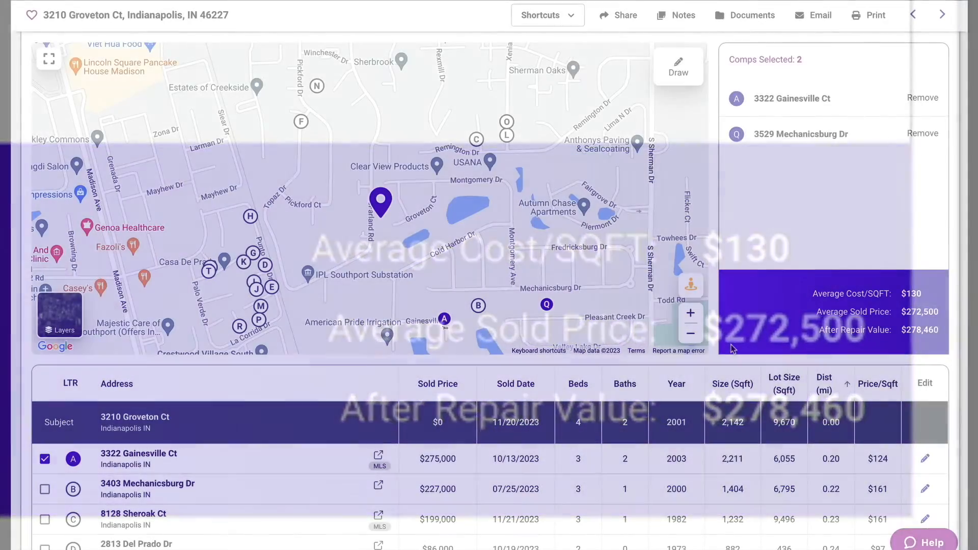
{"action": "scroll", "coordinate": [902, 435], "scroll_direction": "up", "scroll_amount": 4}
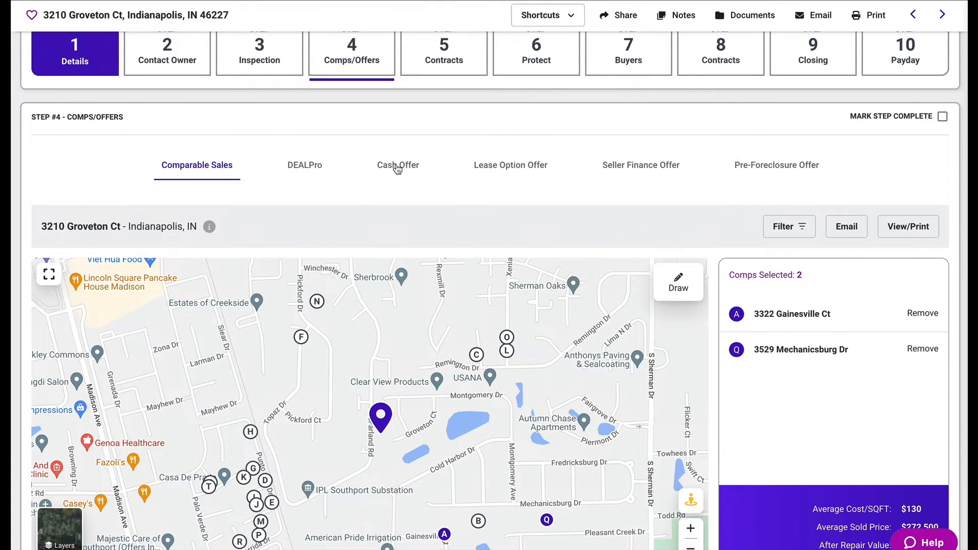
Open the Cash Offer calculator for the property.
{"action": "left_click", "coordinate": [398, 169]}
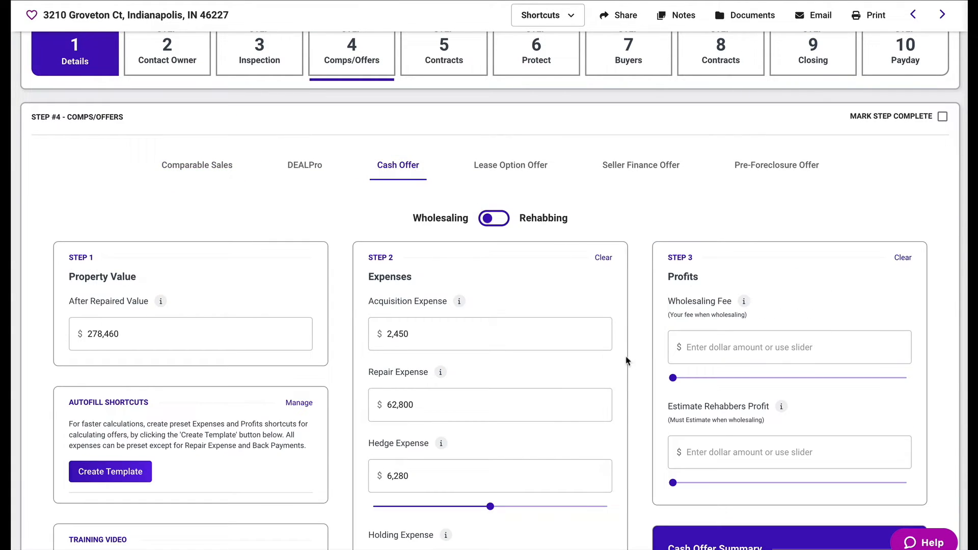
{"action": "scroll", "coordinate": [629, 364], "scroll_direction": "down", "scroll_amount": 1}
{"action": "scroll", "coordinate": [630, 370], "scroll_direction": "down", "scroll_amount": 2}
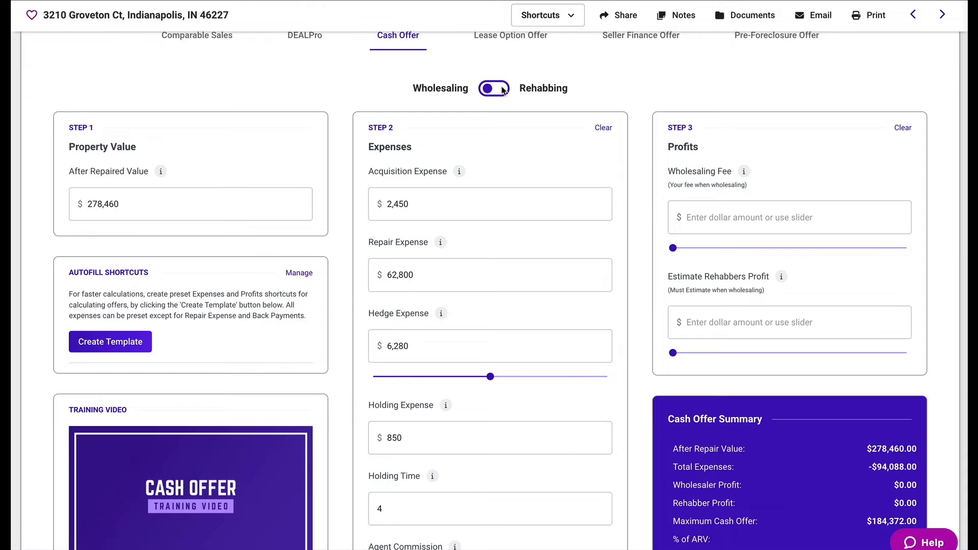
{"action": "scroll", "coordinate": [503, 89], "scroll_direction": "down", "scroll_amount": 2}
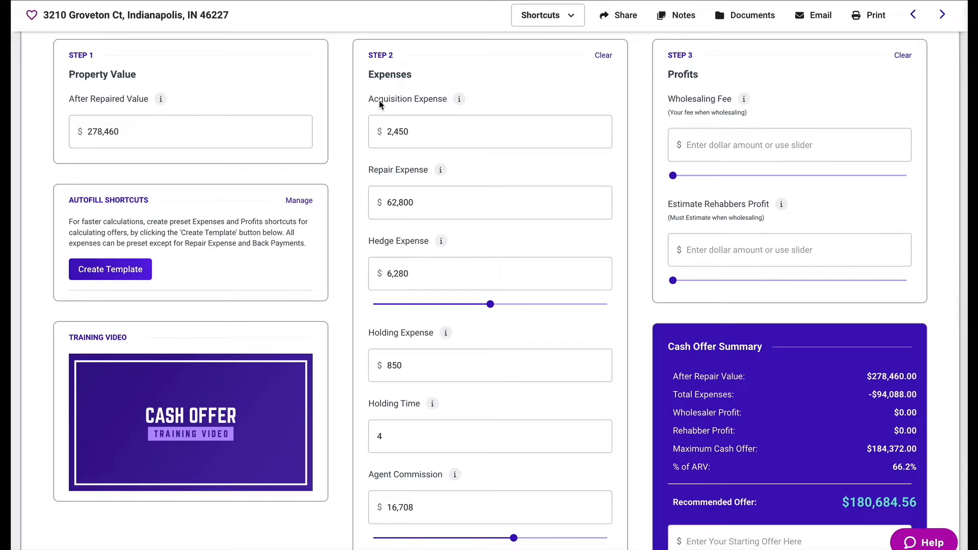
Review each expense field of the cash offer calculator, from repair and hedge expense down to other expenses.
{"action": "left_click", "coordinate": [441, 209]}
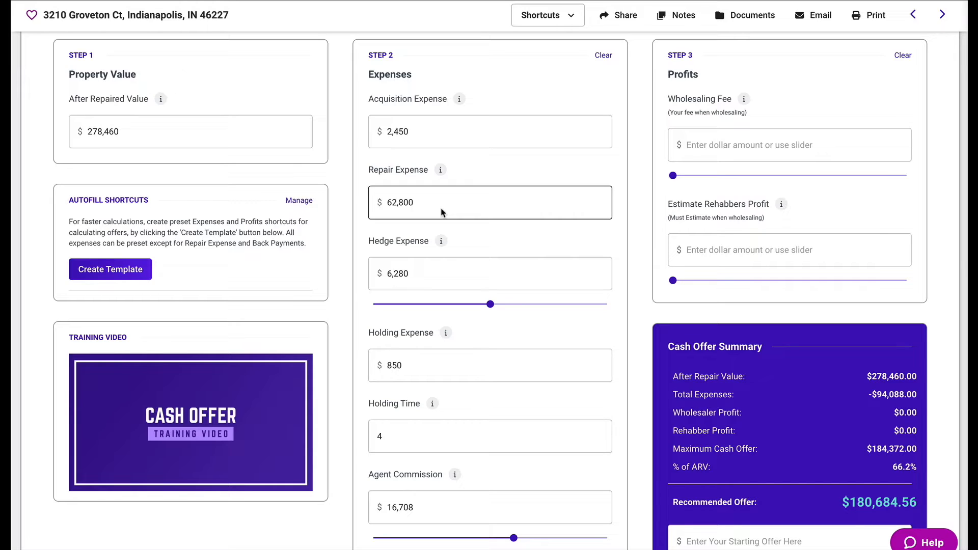
{"action": "left_click", "coordinate": [444, 262]}
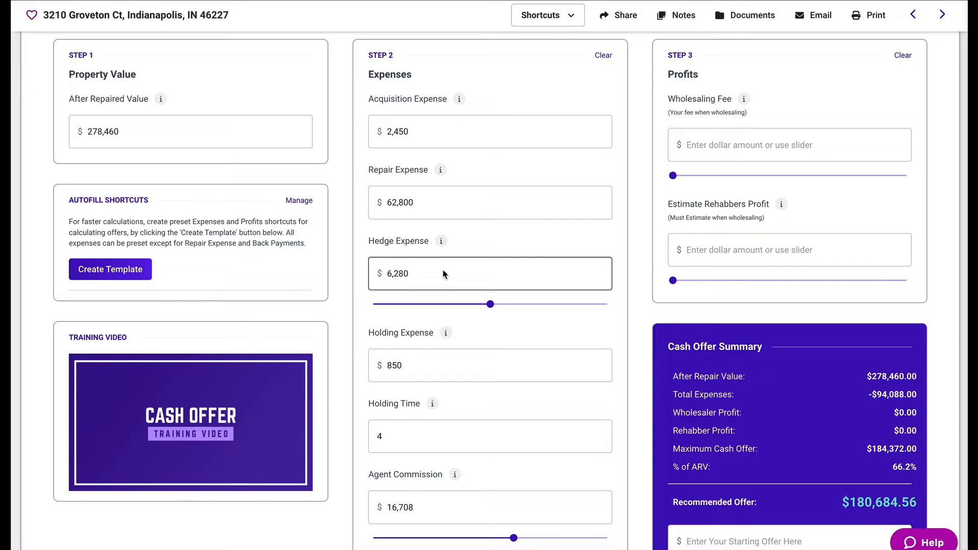
{"action": "left_click", "coordinate": [490, 305]}
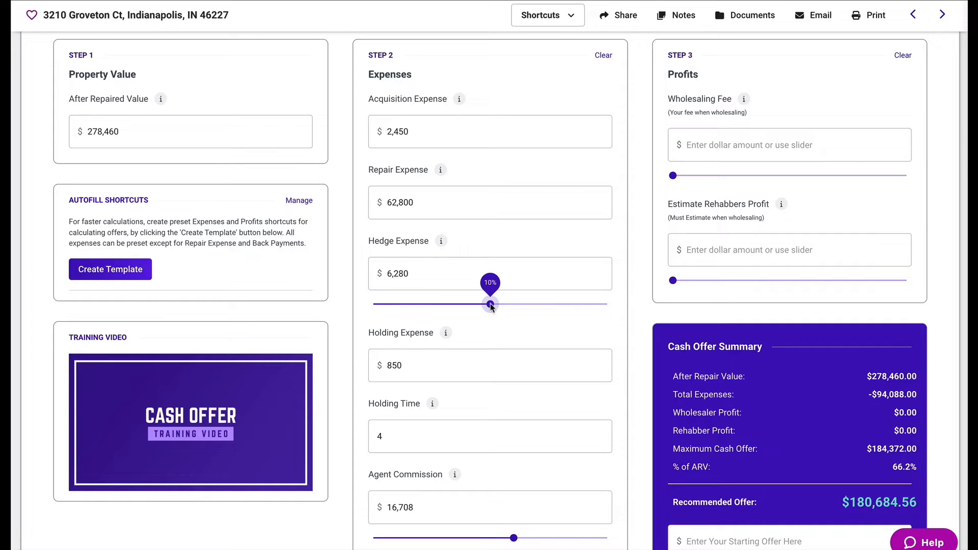
{"action": "scroll", "coordinate": [490, 306], "scroll_direction": "down", "scroll_amount": 2}
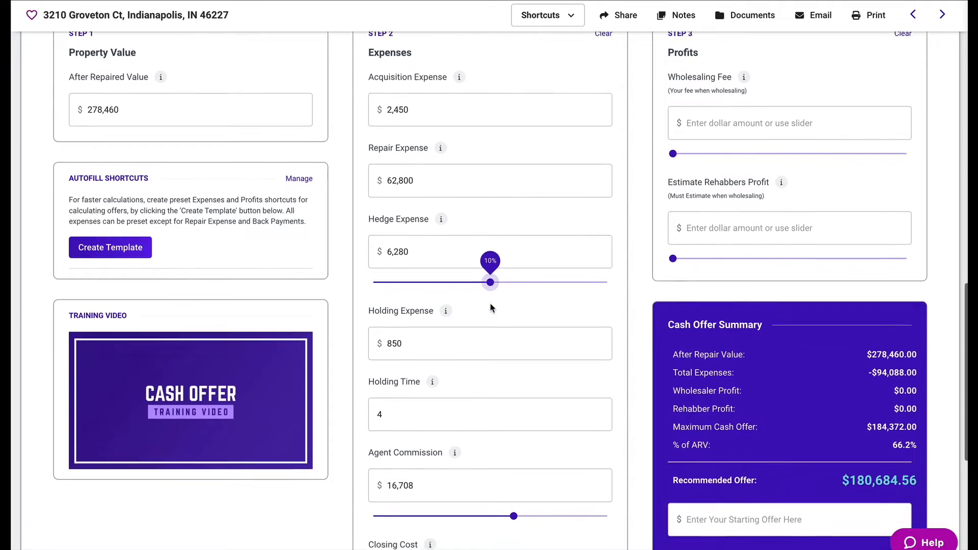
{"action": "left_click", "coordinate": [471, 287]}
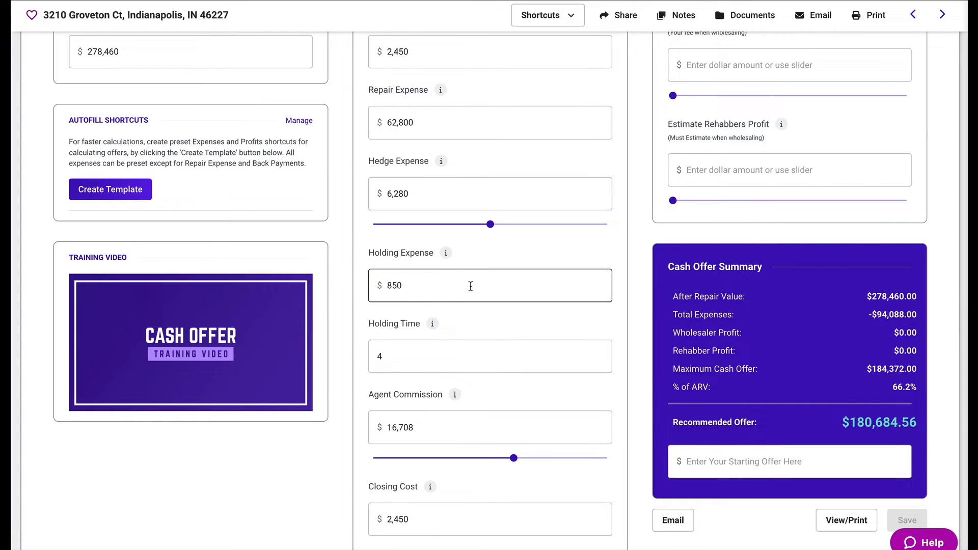
{"action": "scroll", "coordinate": [471, 287], "scroll_direction": "down", "scroll_amount": 2}
{"action": "left_click", "coordinate": [471, 287]}
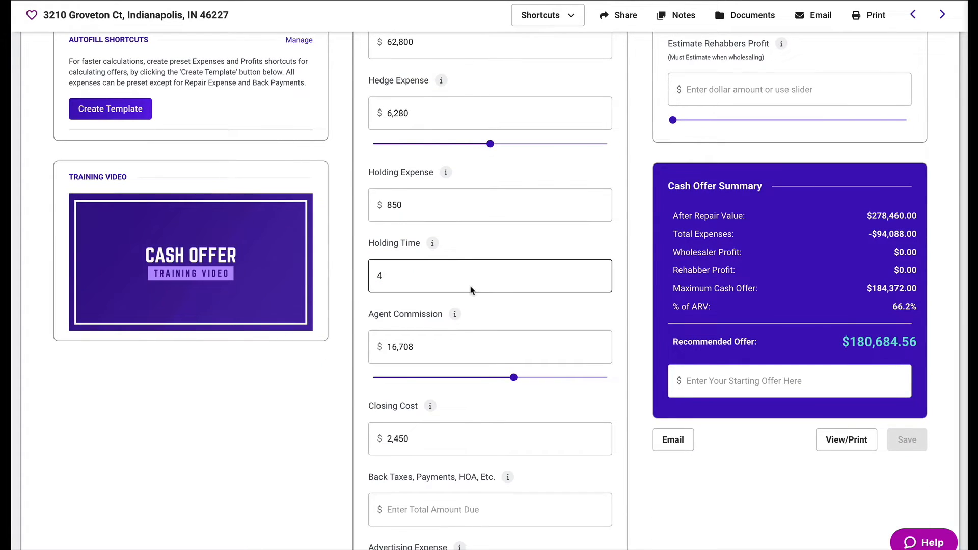
{"action": "scroll", "coordinate": [471, 290], "scroll_direction": "down", "scroll_amount": 1}
{"action": "left_click", "coordinate": [469, 291]}
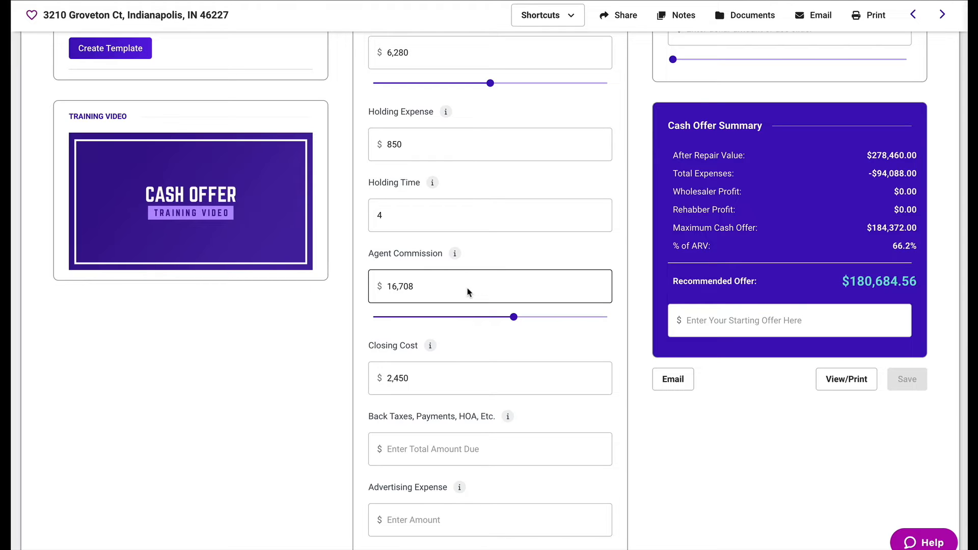
{"action": "scroll", "coordinate": [467, 291], "scroll_direction": "down", "scroll_amount": 2}
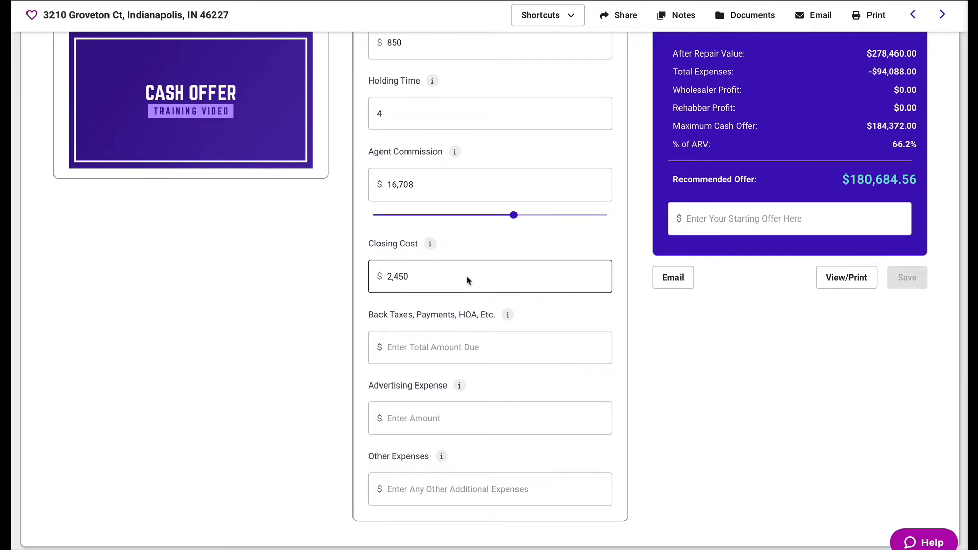
{"action": "left_click", "coordinate": [465, 343]}
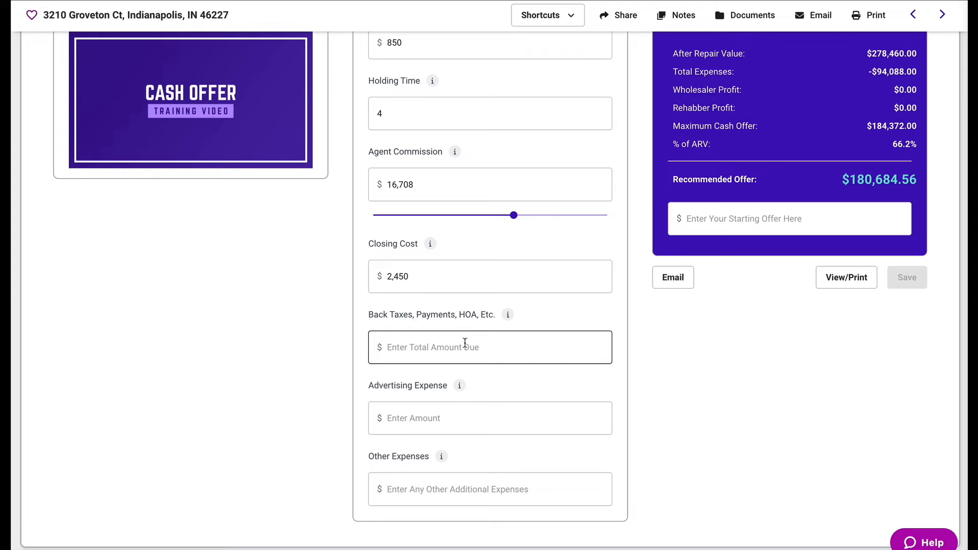
{"action": "scroll", "coordinate": [465, 343], "scroll_direction": "down", "scroll_amount": 1}
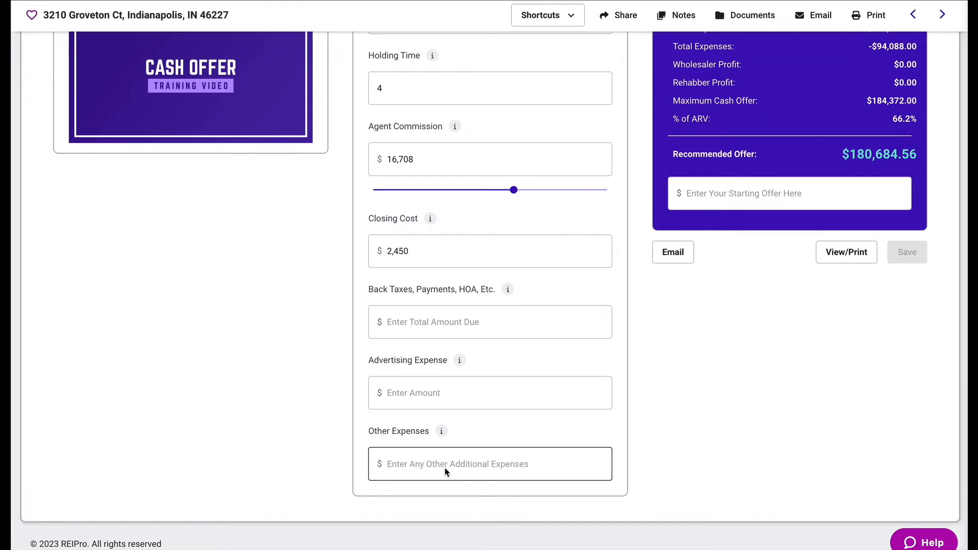
{"action": "scroll", "coordinate": [445, 471], "scroll_direction": "up", "scroll_amount": 8}
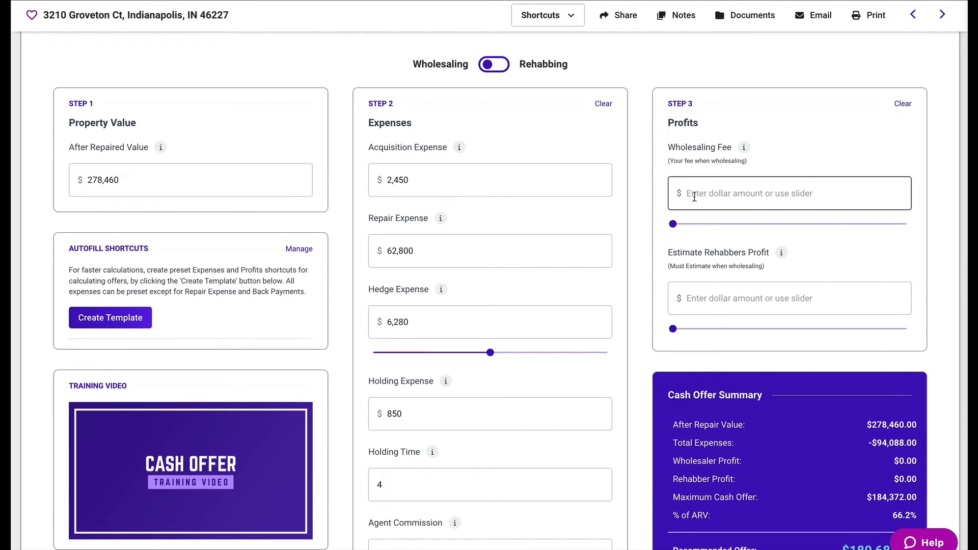
Set the wholesaling fee to 8,354 and the estimated rehabber profit to 41,769 using their sliders.
{"action": "left_click", "coordinate": [694, 196]}
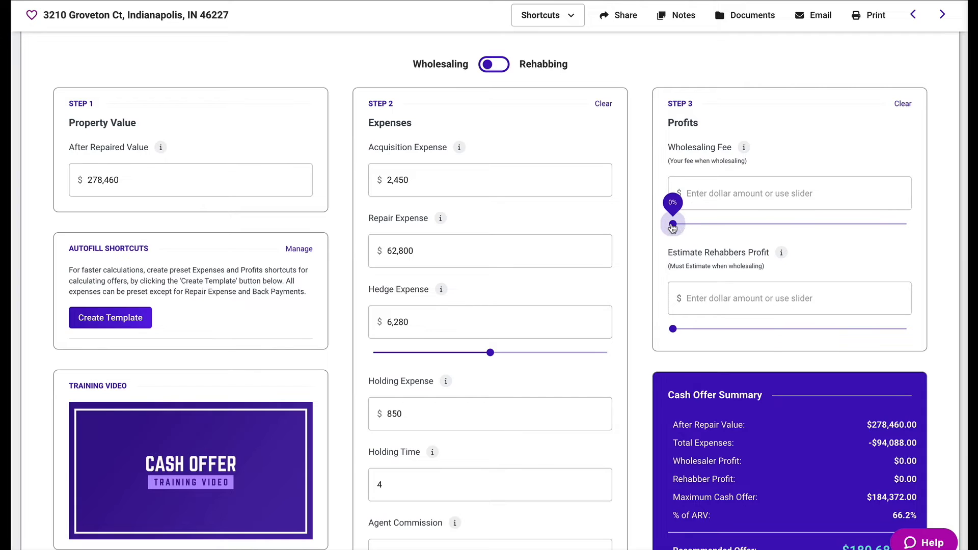
{"action": "left_click_drag", "start_coordinate": [673, 224], "coordinate": [709, 228]}
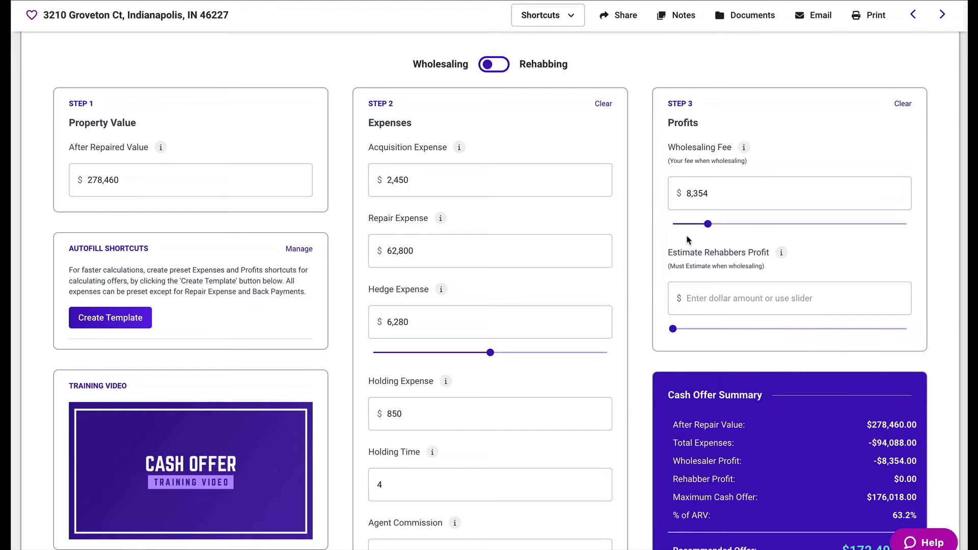
{"action": "mouse_move", "coordinate": [674, 329]}
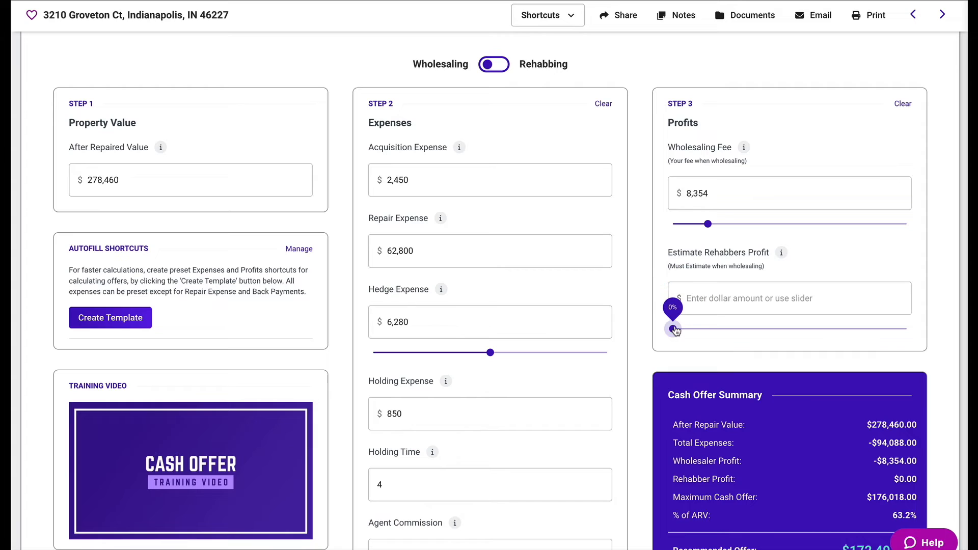
{"action": "left_click_drag", "start_coordinate": [675, 330], "coordinate": [743, 329]}
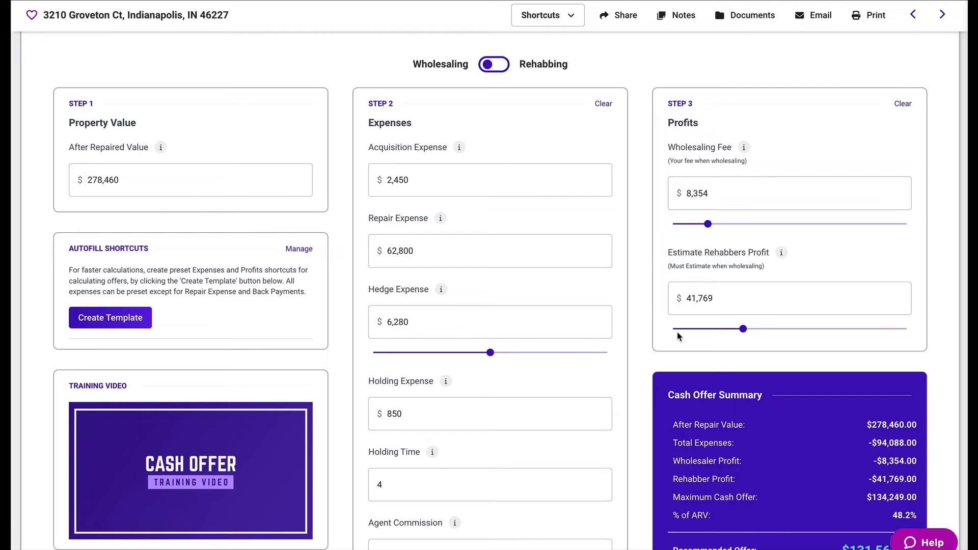
Enter a starting offer of 130,870.
{"action": "scroll", "coordinate": [680, 336], "scroll_direction": "down", "scroll_amount": 4}
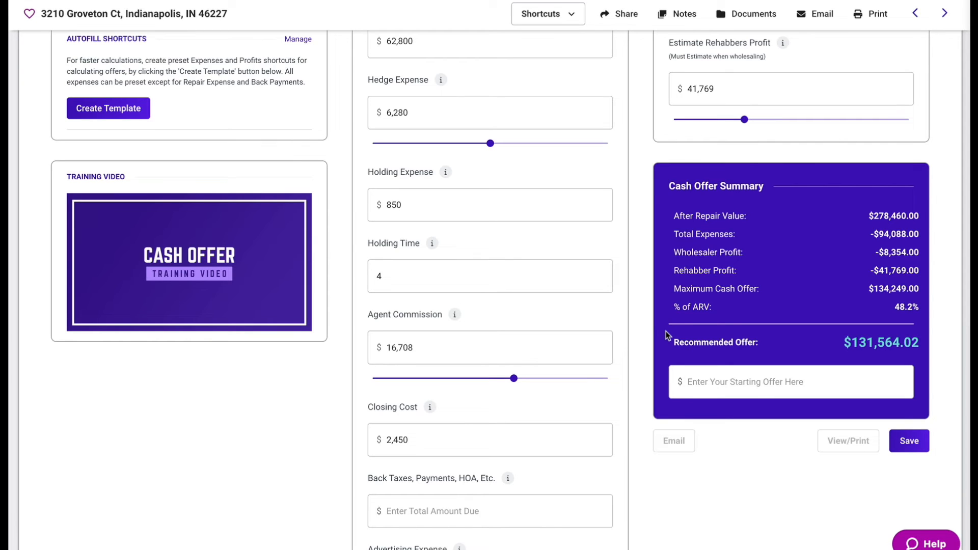
{"action": "left_click", "coordinate": [700, 381]}
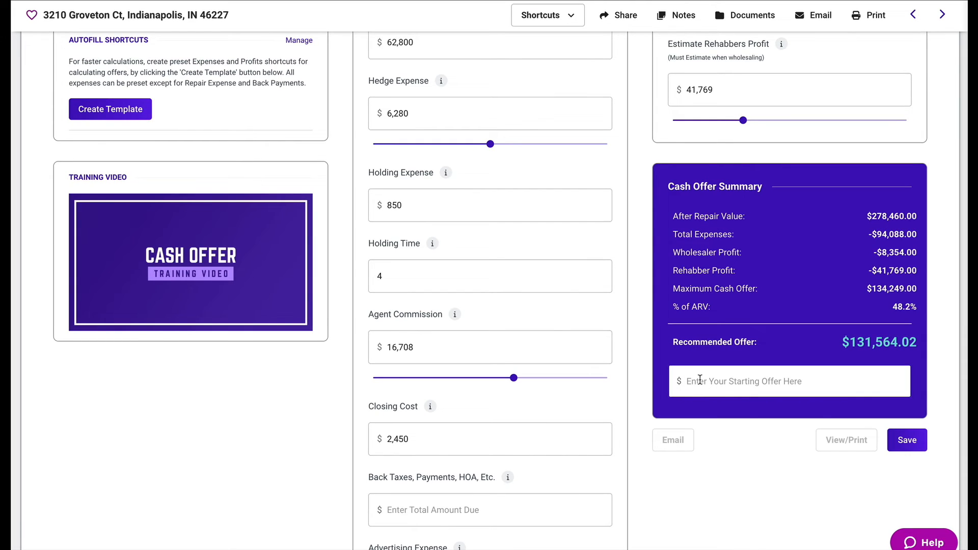
{"action": "type", "text": "130"}
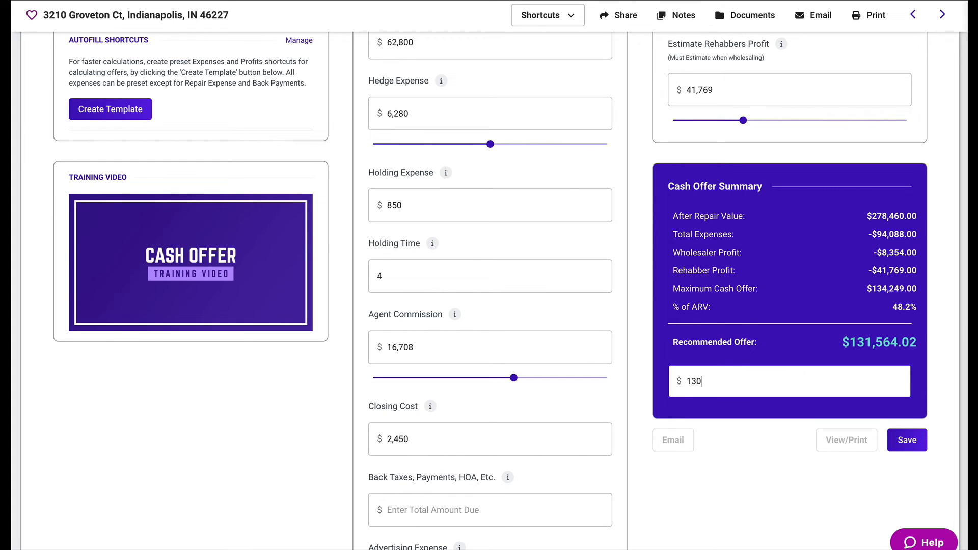
{"action": "type", "text": ",870"}
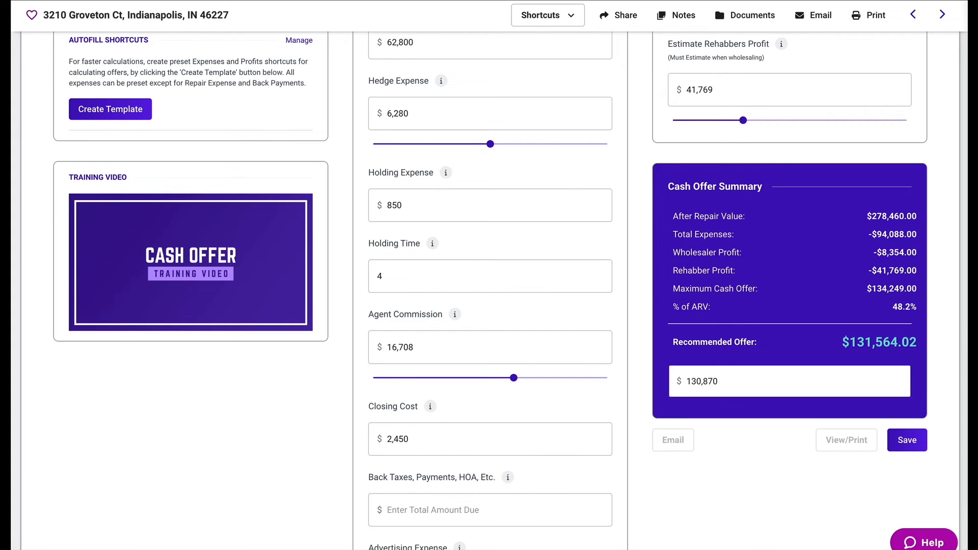